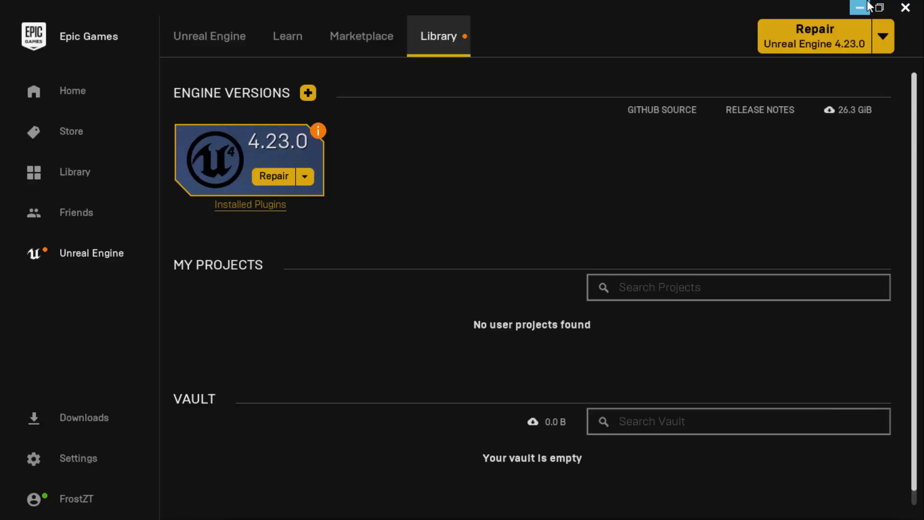
- Minimize the Epic Games Launcher window and refresh the desktop
click(860, 7)
right_click(660, 90)
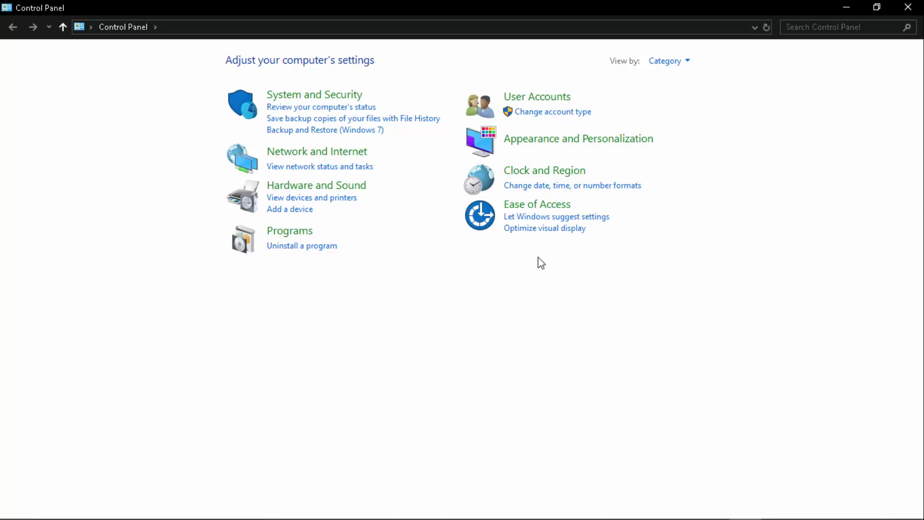
- Choose Uninstall for Epic Games Launcher in the installed-programs list, then close that window
click(315, 247)
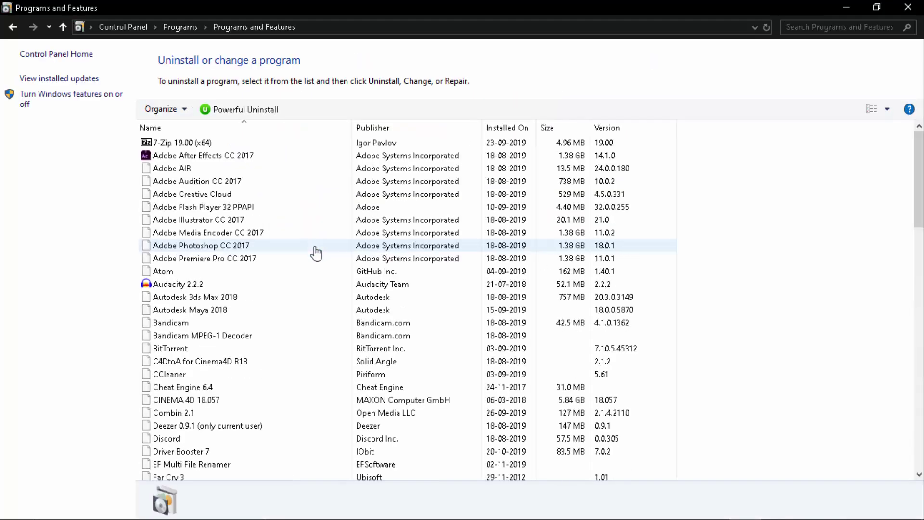
click(244, 173)
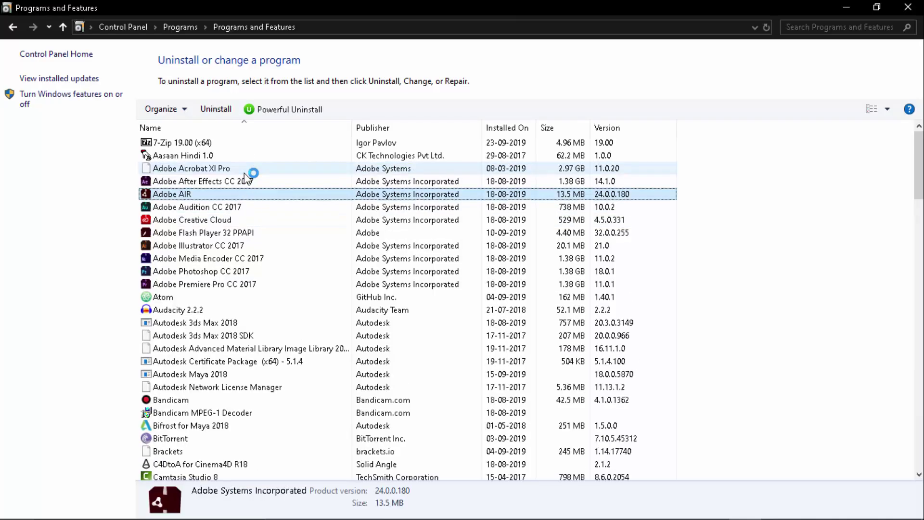
key(e)
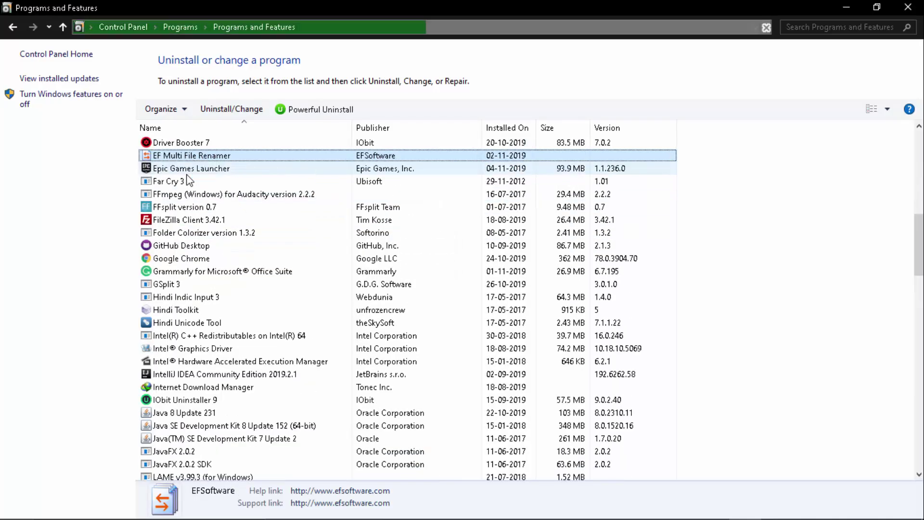
click(191, 169)
right_click(187, 169)
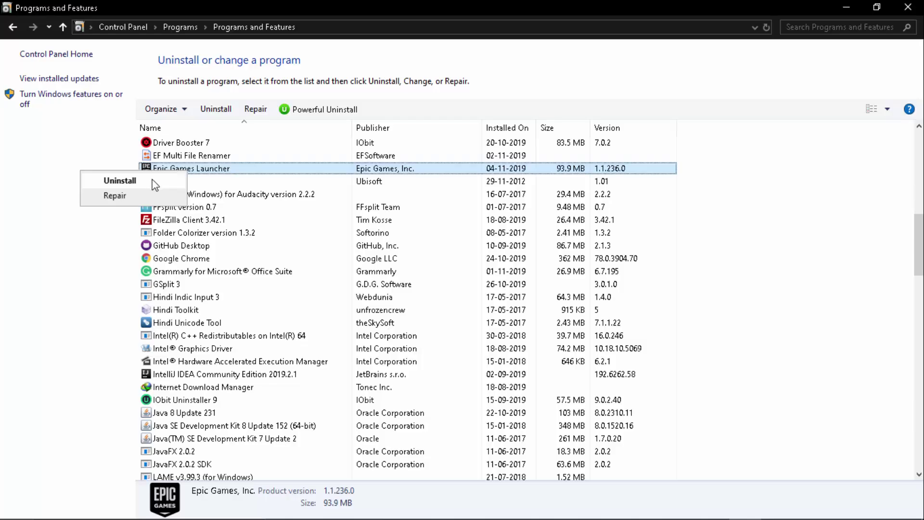
right_click(232, 170)
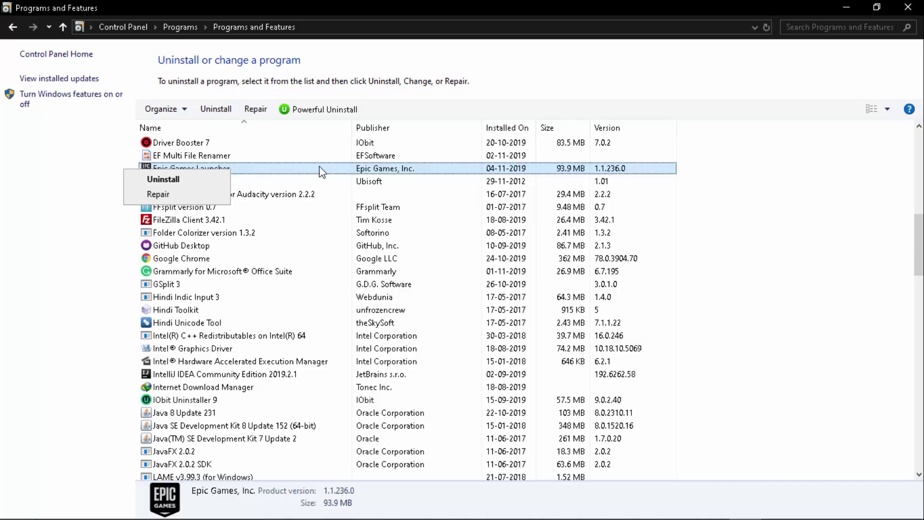
click(877, 6)
click(727, 57)
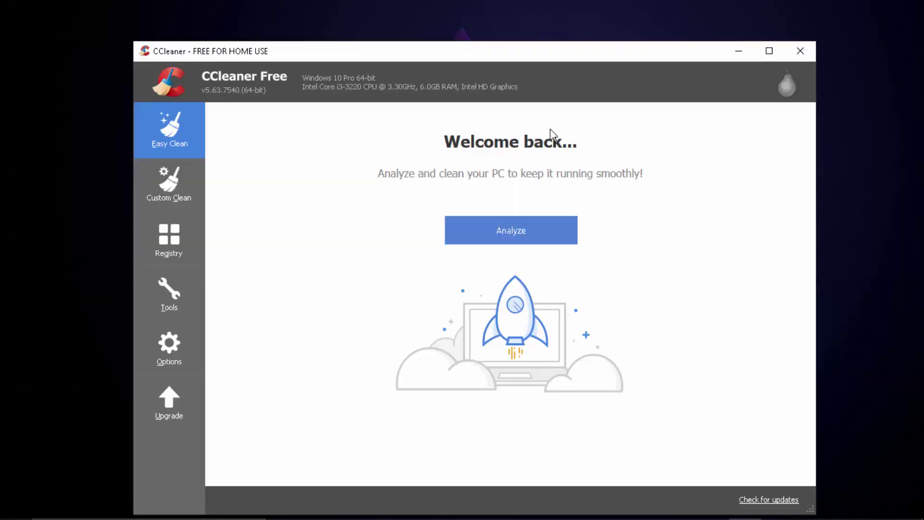
- Run a CCleaner Registry Cleaner scan for issues until it completes at 100%
click(177, 238)
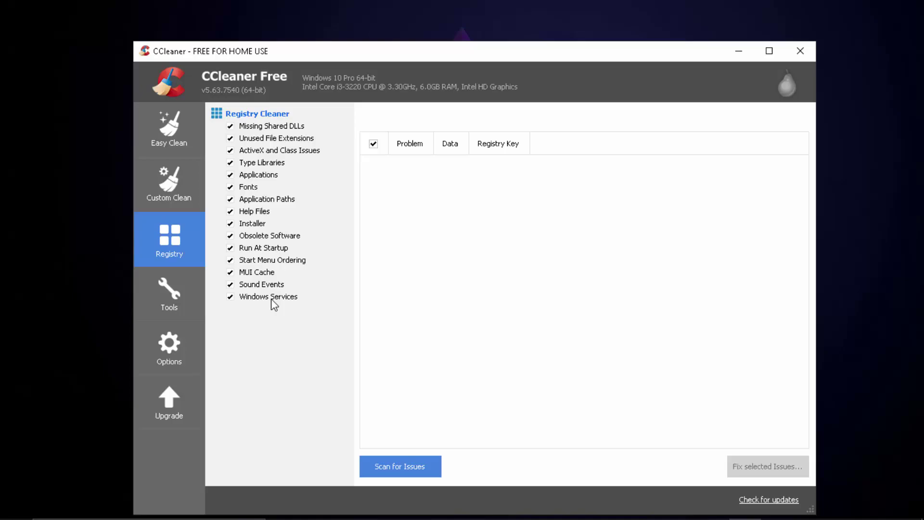
click(392, 465)
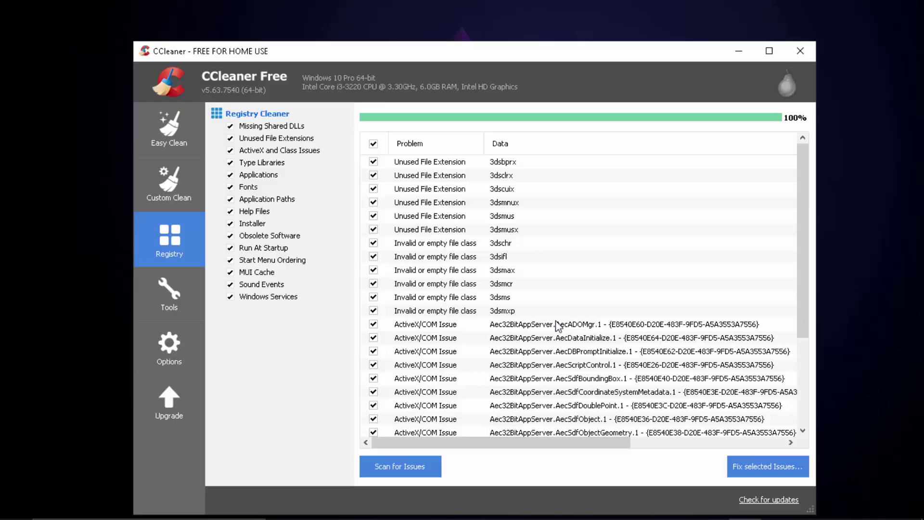
- Fix all 29 selected registry issues without backing up the registry first
click(766, 463)
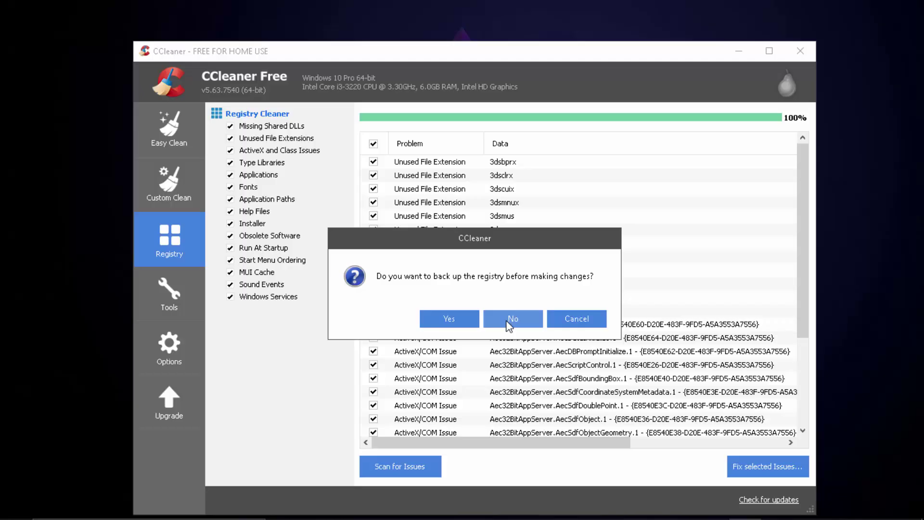
click(529, 319)
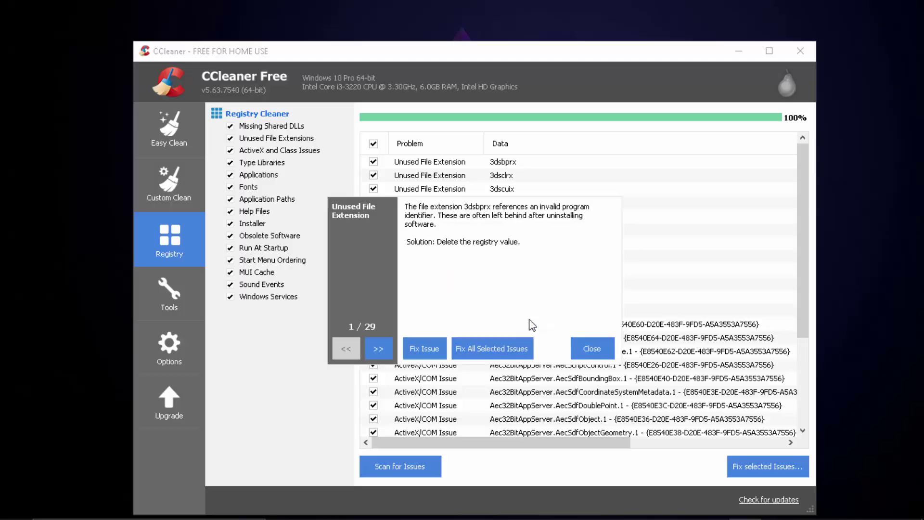
click(425, 344)
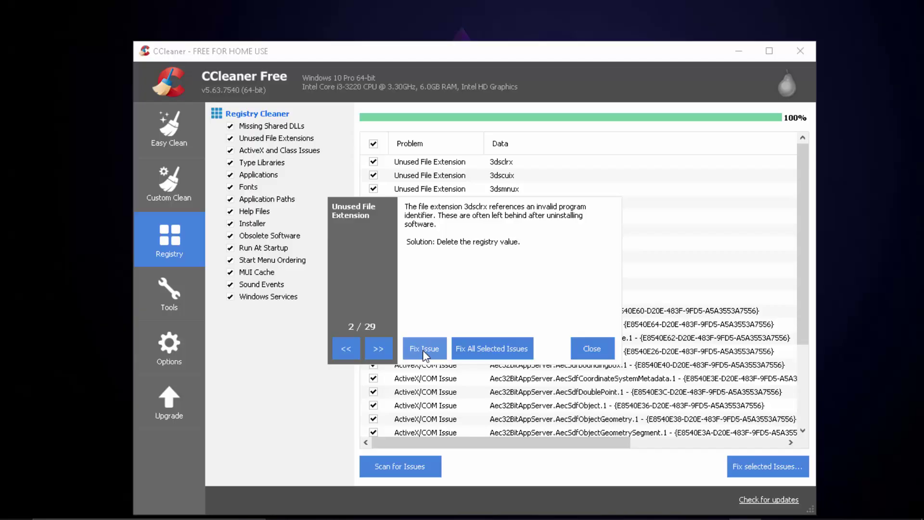
click(425, 351)
click(424, 350)
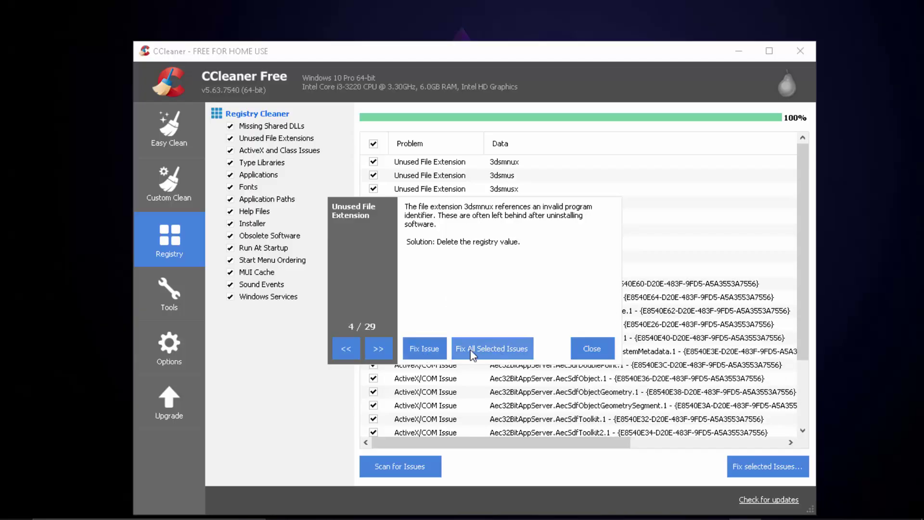
click(522, 349)
click(596, 354)
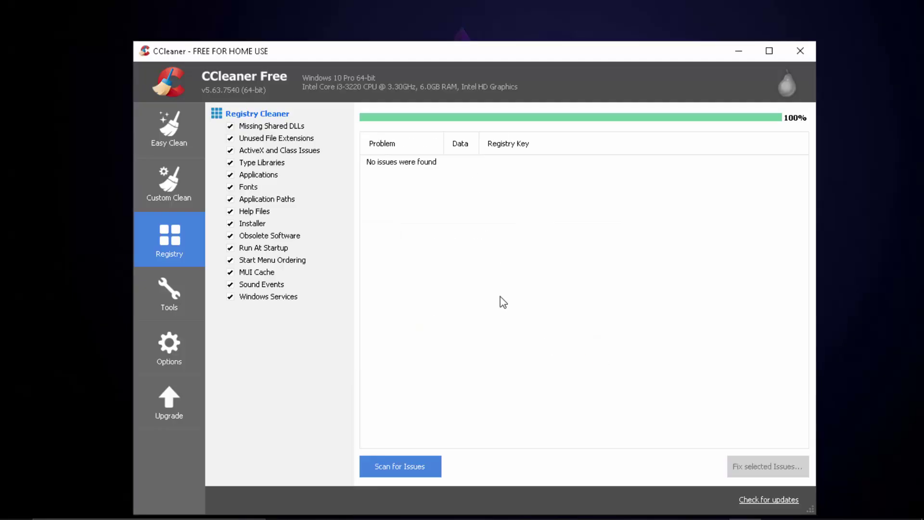
- Switch between Easy Clean and Custom Clean, then scroll through the Custom Clean list
click(185, 136)
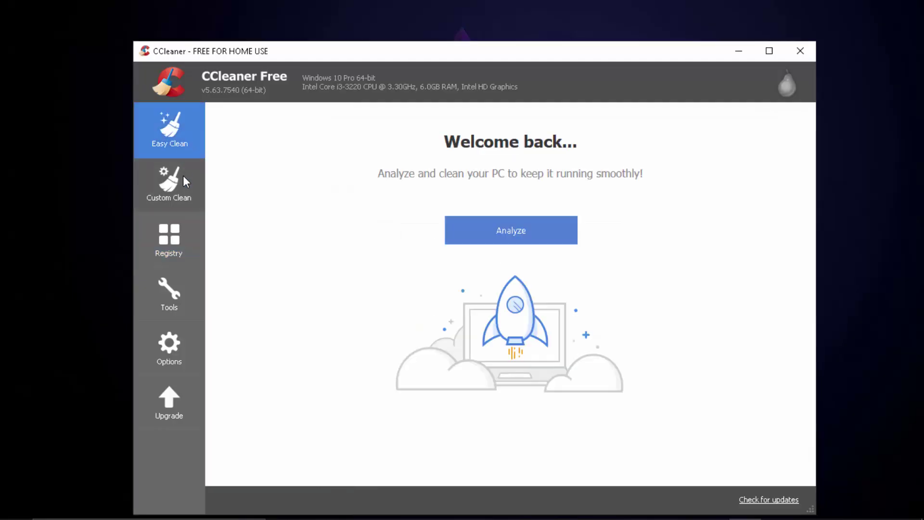
click(182, 172)
click(177, 155)
click(192, 194)
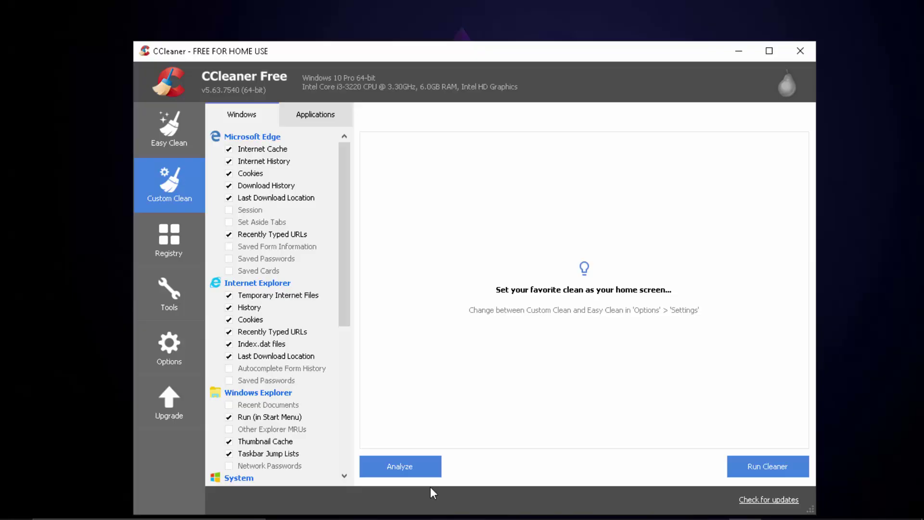
drag(340, 237, 348, 424)
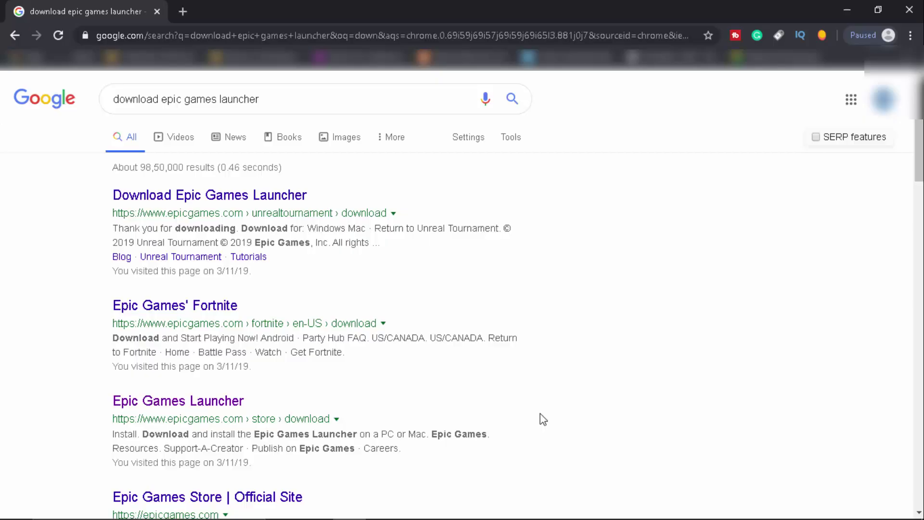
- Open the epicgames.com Epic Games Launcher download result and bring up the Start menu
click(192, 414)
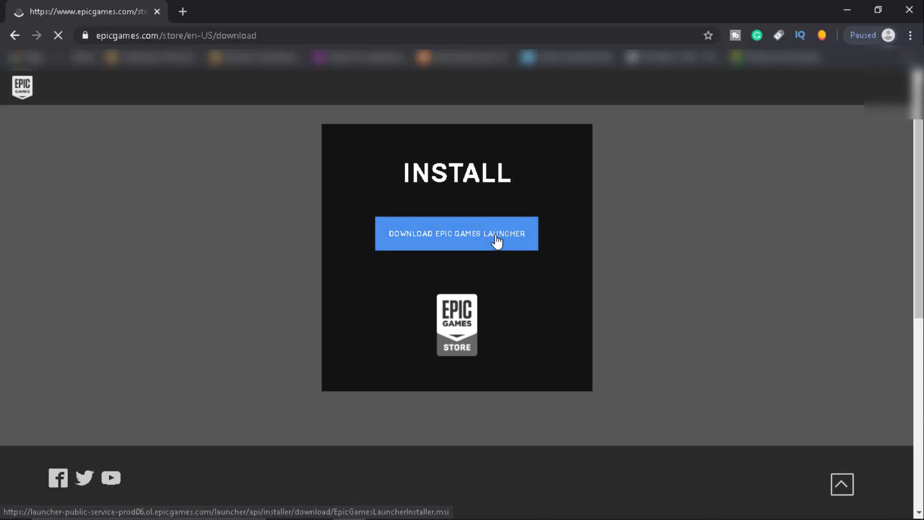
key(super)
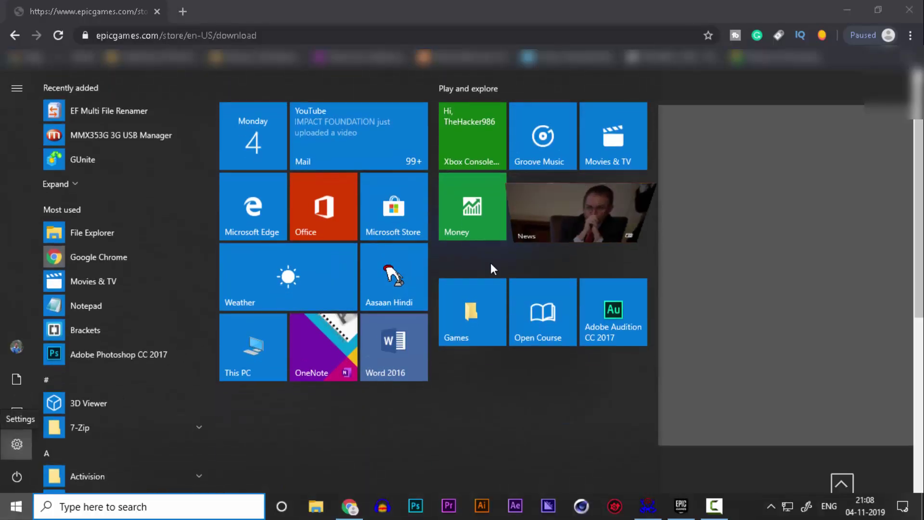
- Search 'firewall' from the taskbar to reach Firewall & network protection
key(Return)
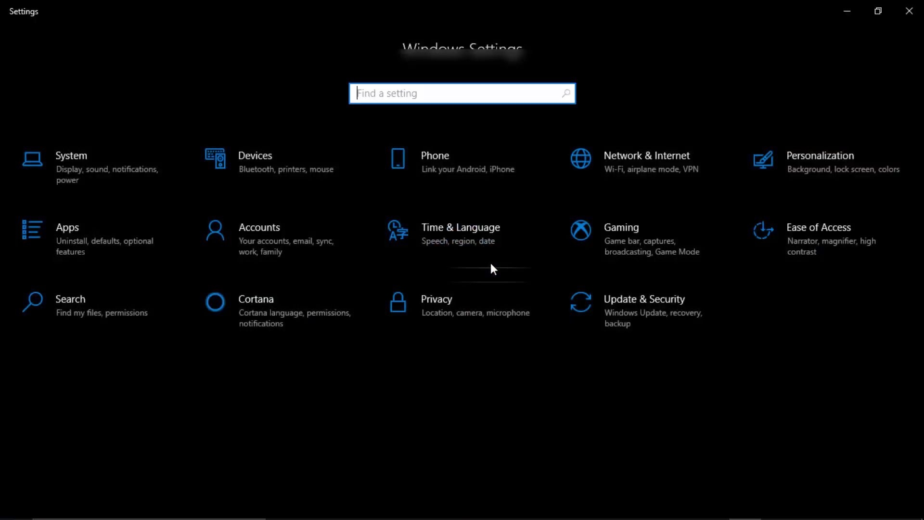
click(910, 11)
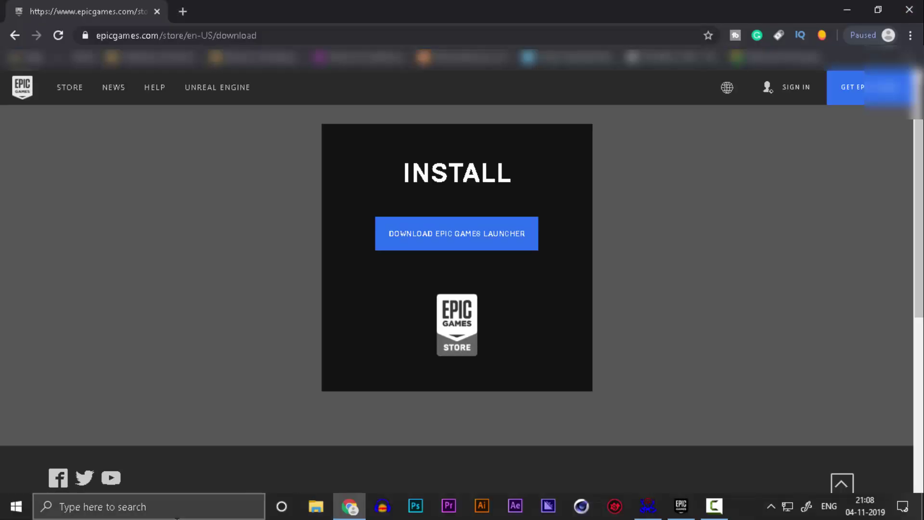
click(140, 502)
text(firew)
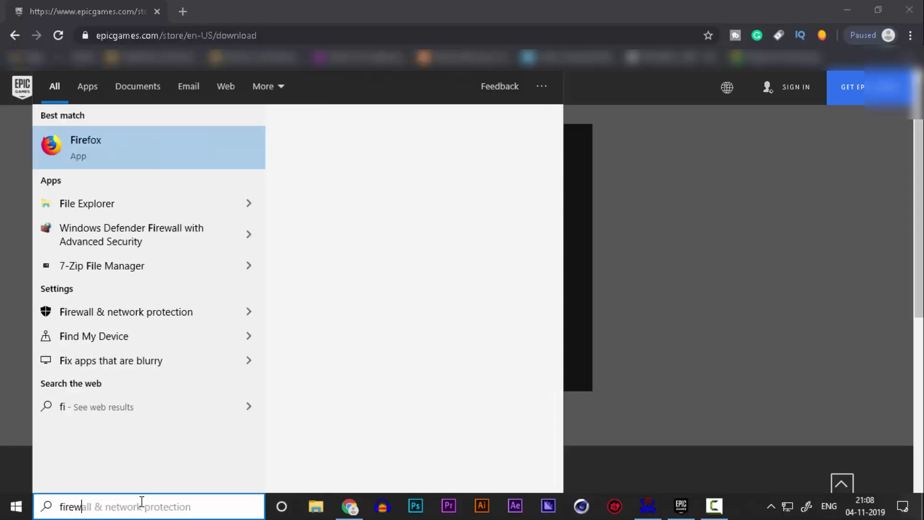
text(all)
key(Return)
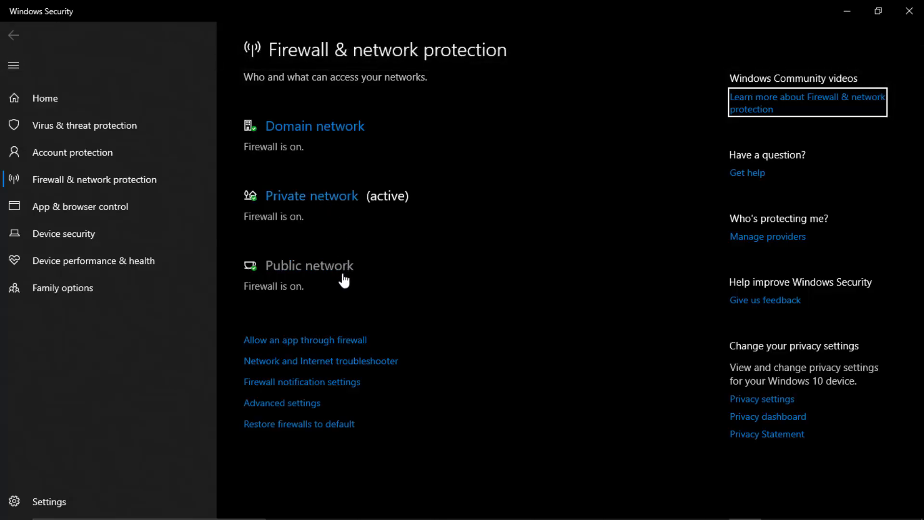
- Switch off Windows Defender Firewall for the private network and minimize Windows Security
click(315, 198)
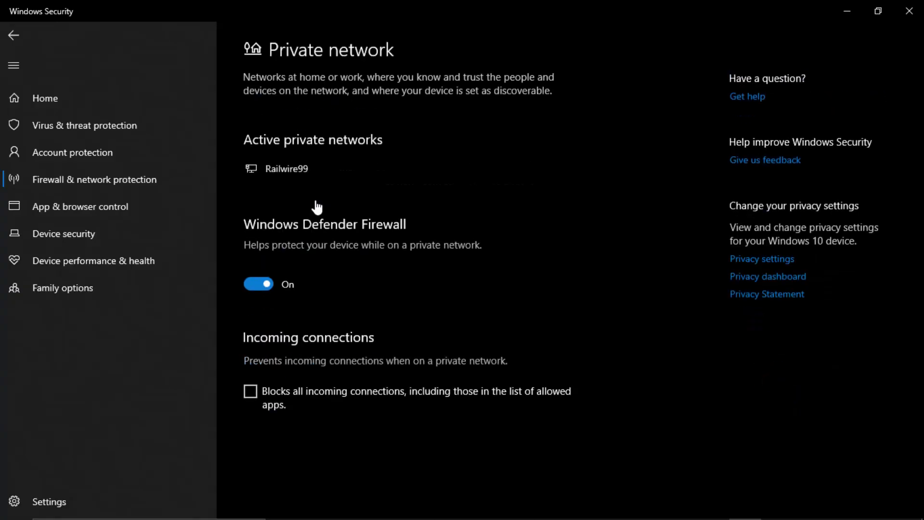
click(13, 35)
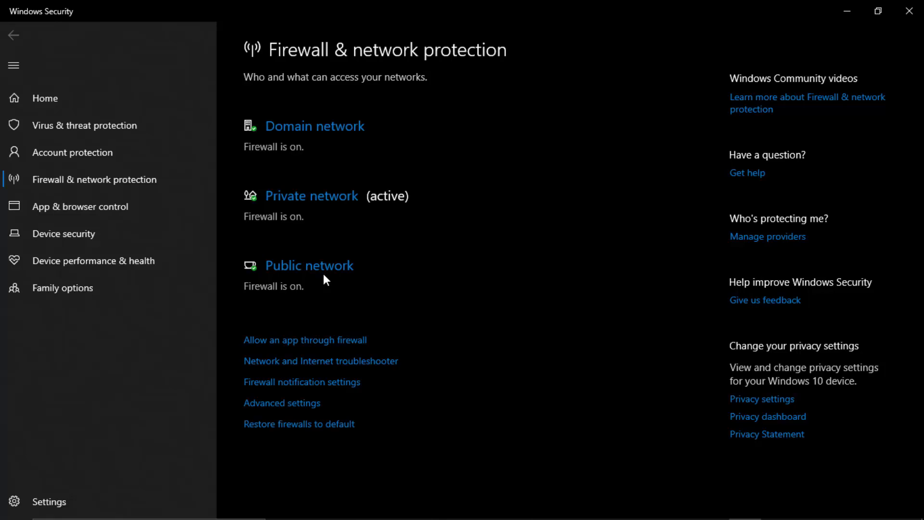
click(319, 198)
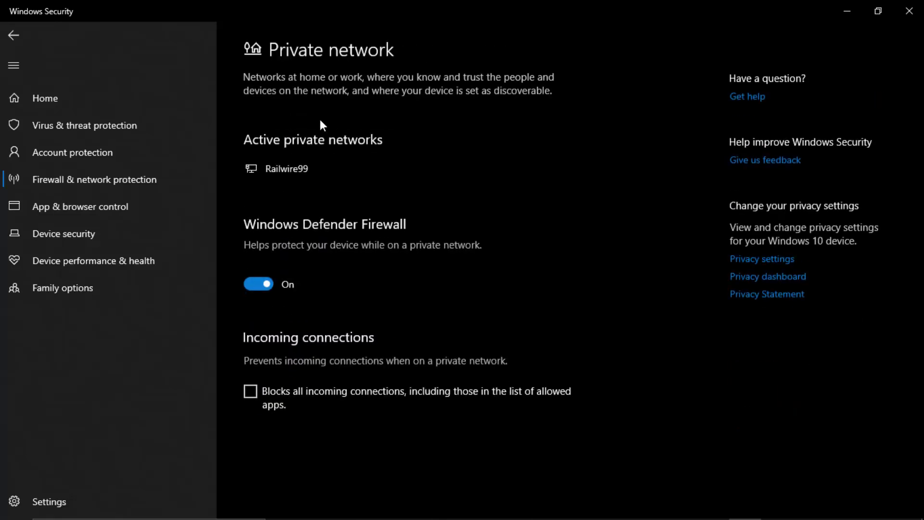
click(260, 291)
click(847, 11)
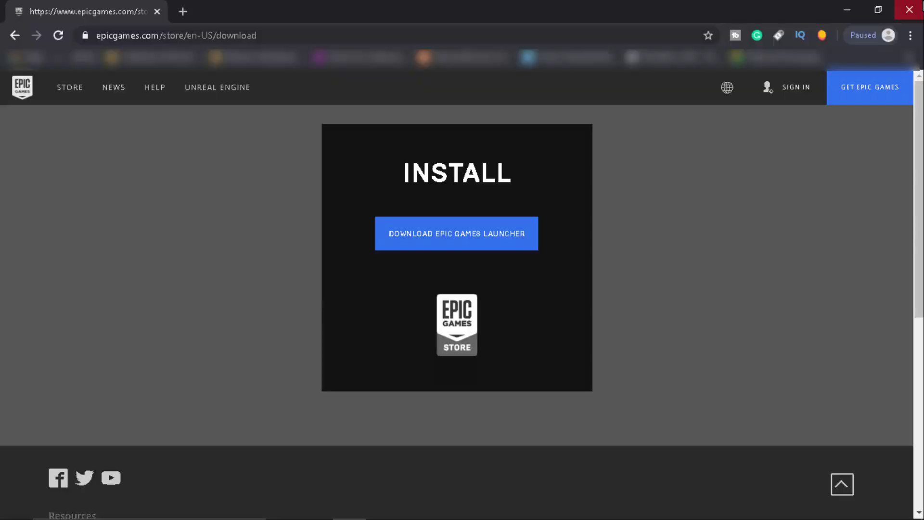
- Minimize Chrome and launch Epic Games Launcher, which opens to the Unreal Engine 4.23.0 Library
click(848, 10)
click(680, 505)
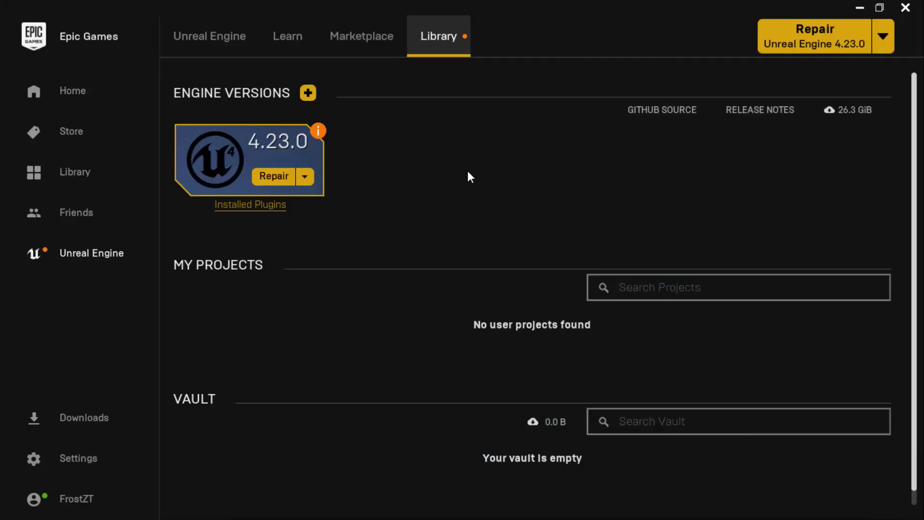